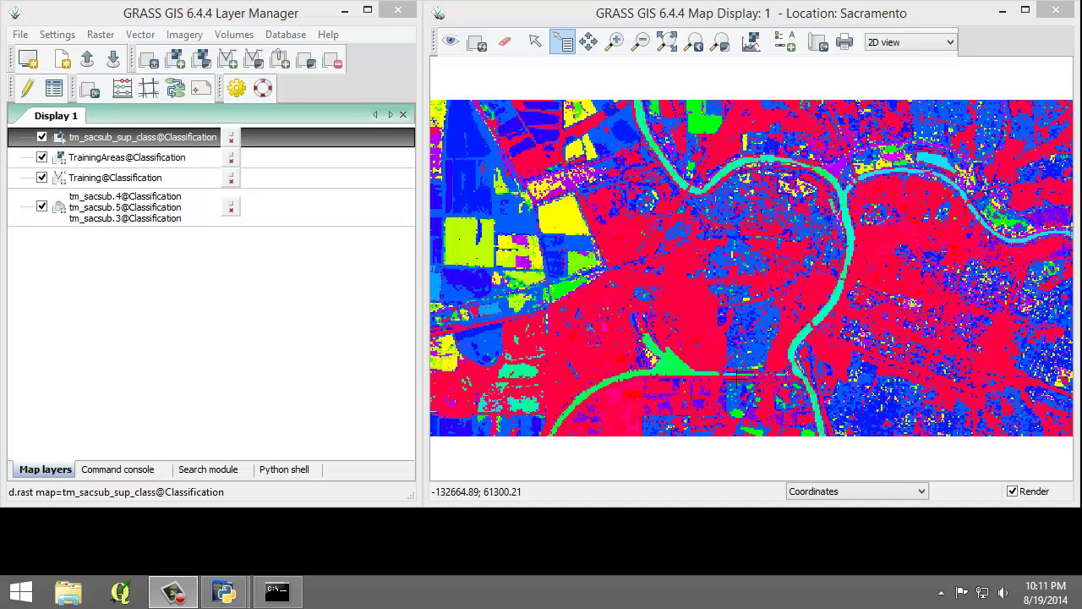
Open the Reclassify [r.reclass] tool from the Raster menu
click(100, 35)
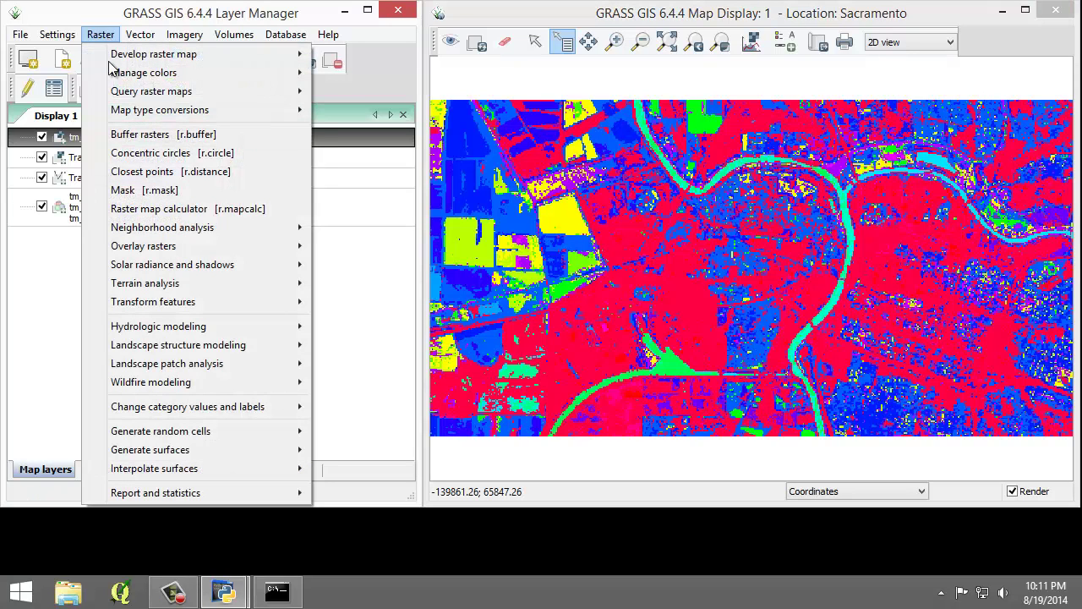
mouse_move(258, 410)
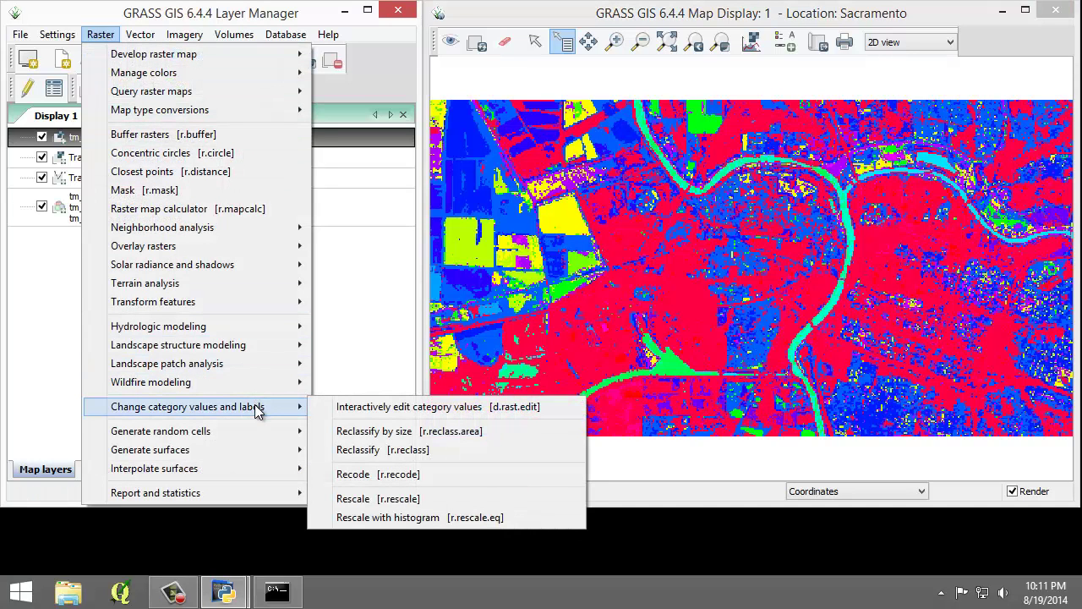
click(449, 455)
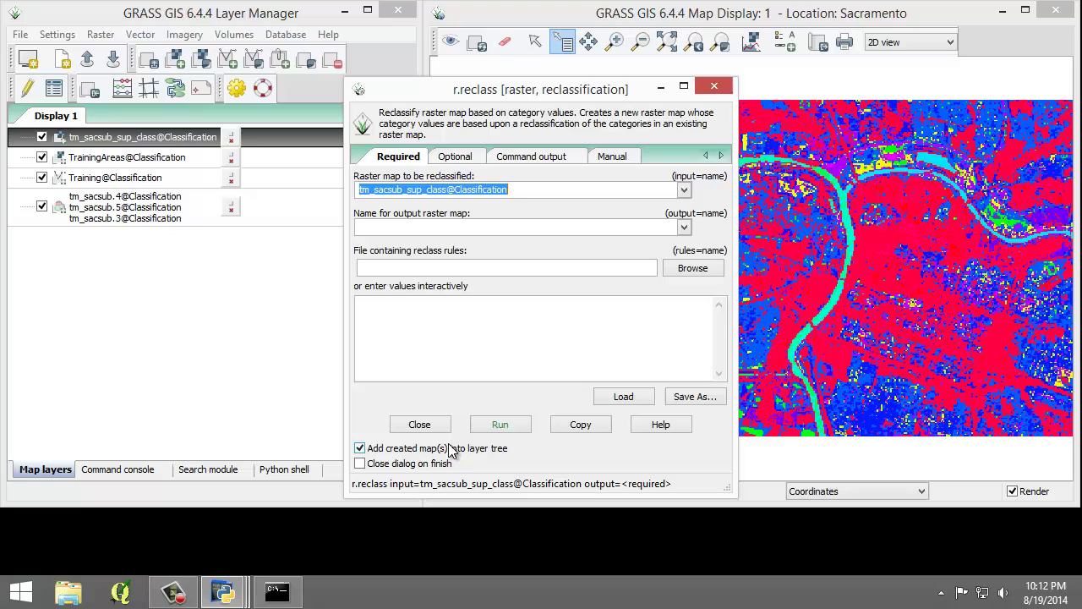
click(400, 160)
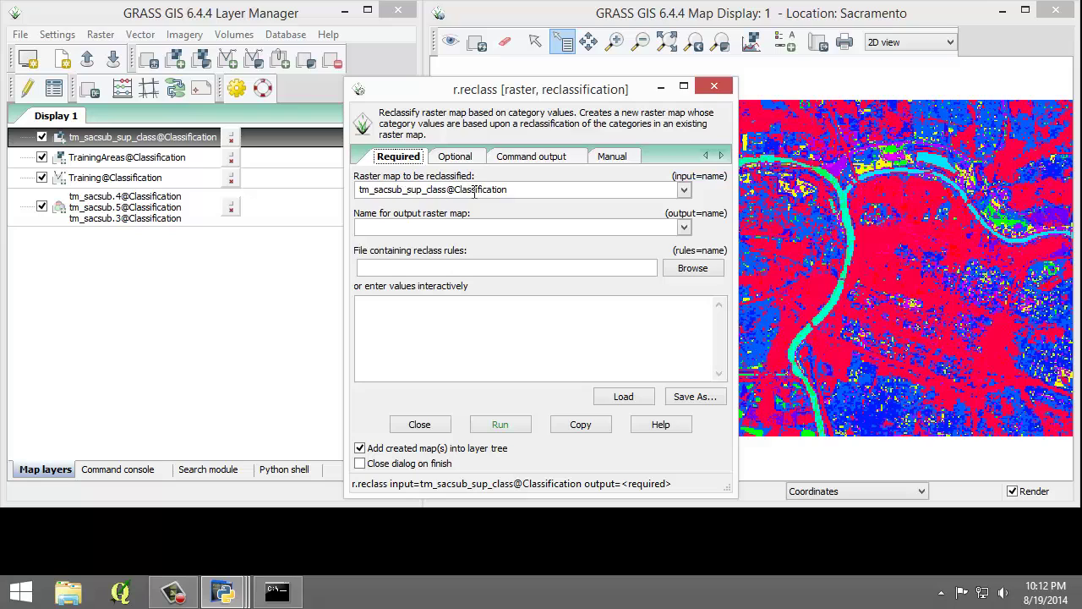
Keep tm_sacsub_sup_class as input and name the output tm_sacsub_sup_reclacss
click(685, 192)
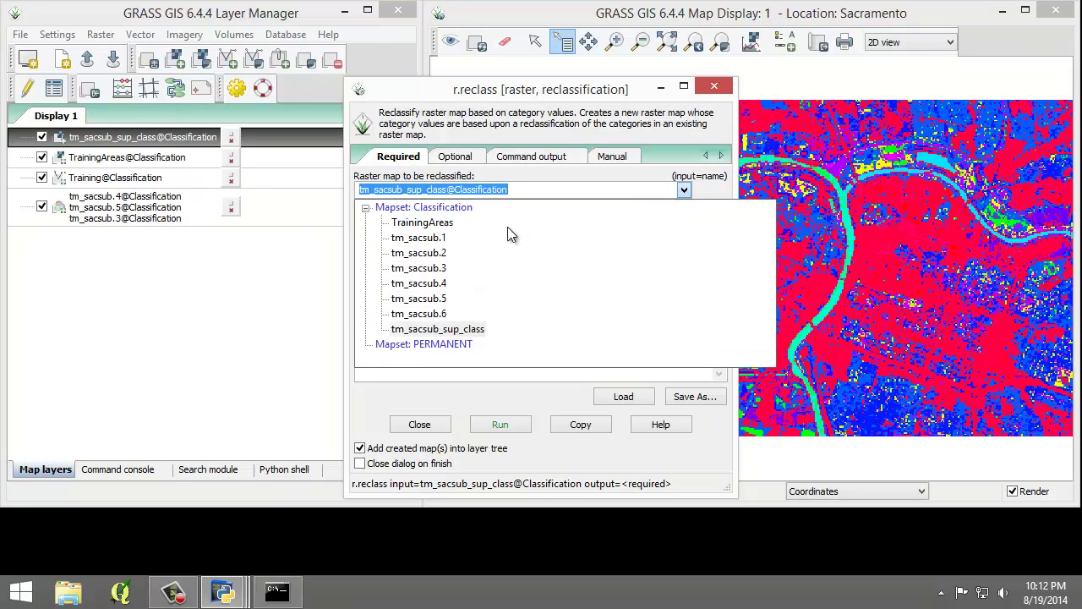
click(477, 329)
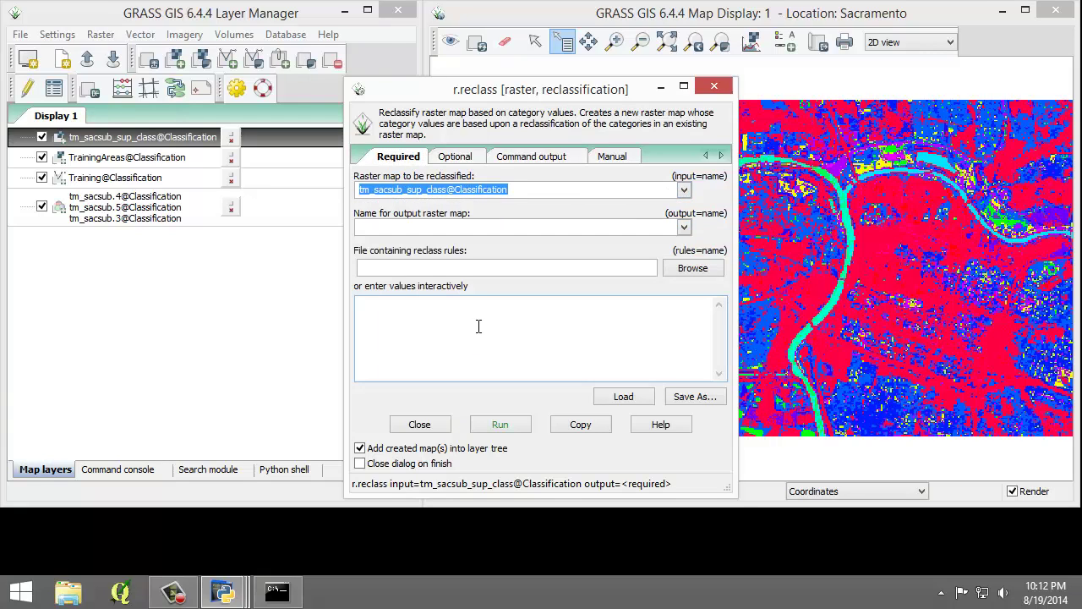
click(656, 228)
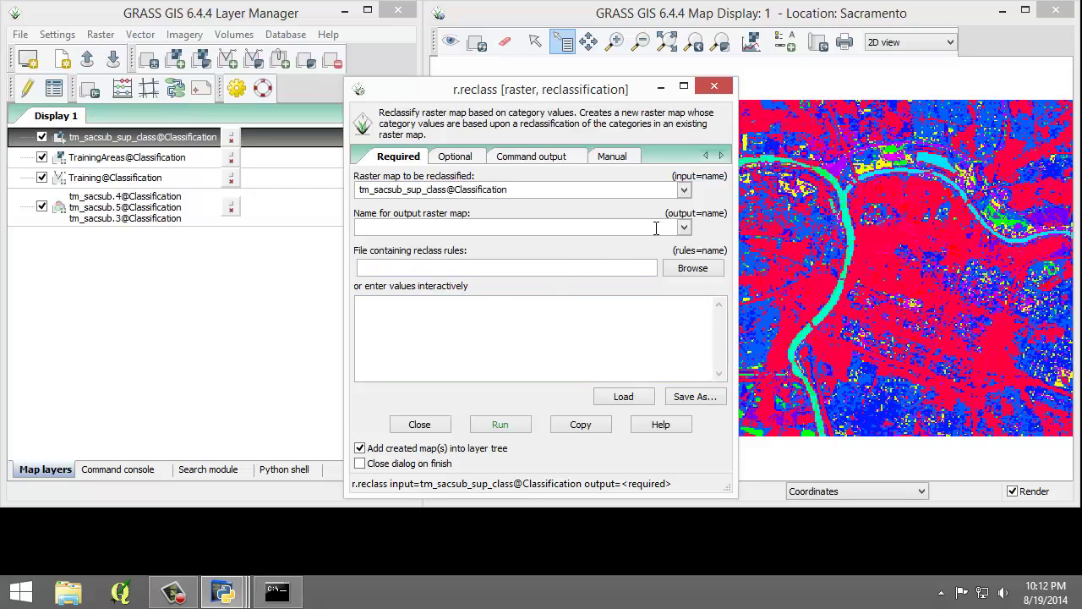
text(tm_sacsub_sup_reclacs)
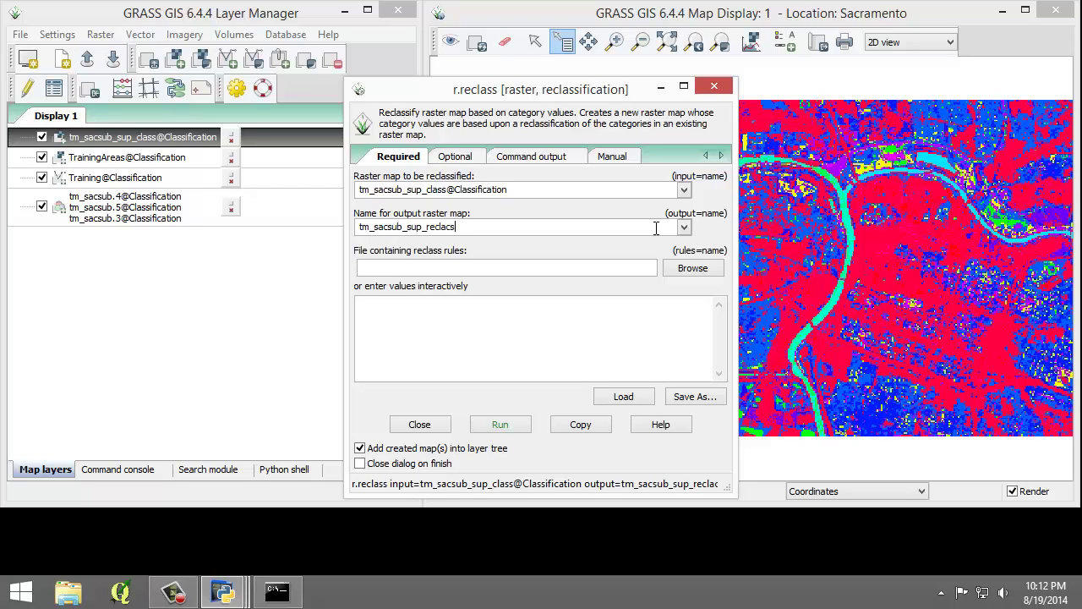
text(s)
click(501, 348)
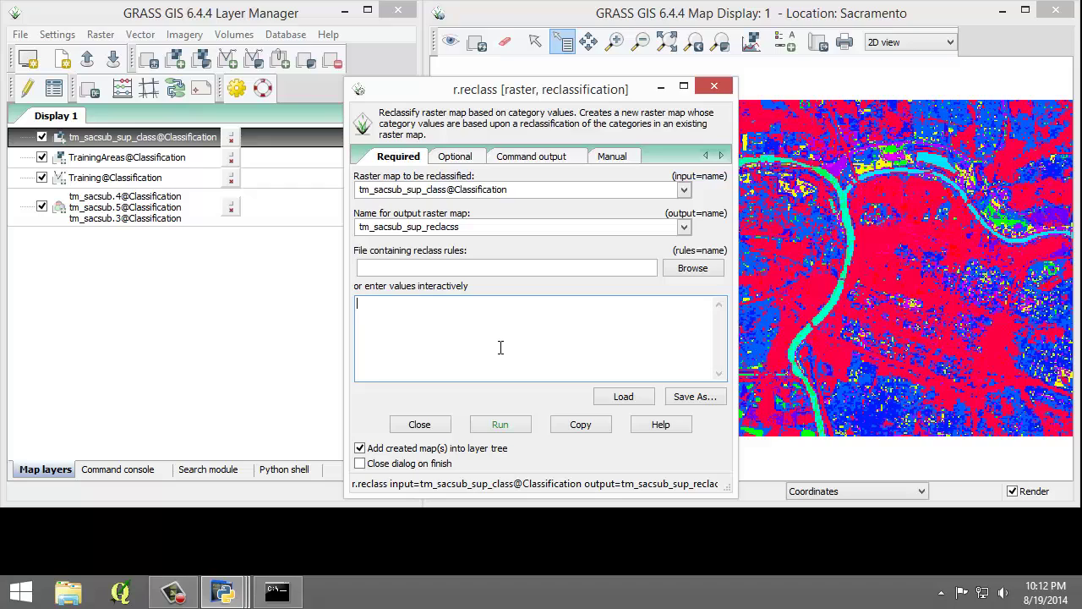
Enter rules: 1–5 Agriculture, 5–9 Water, 10–14 Grass, 15–16 Forest, 19–23 Urban
text(1 thru 5)
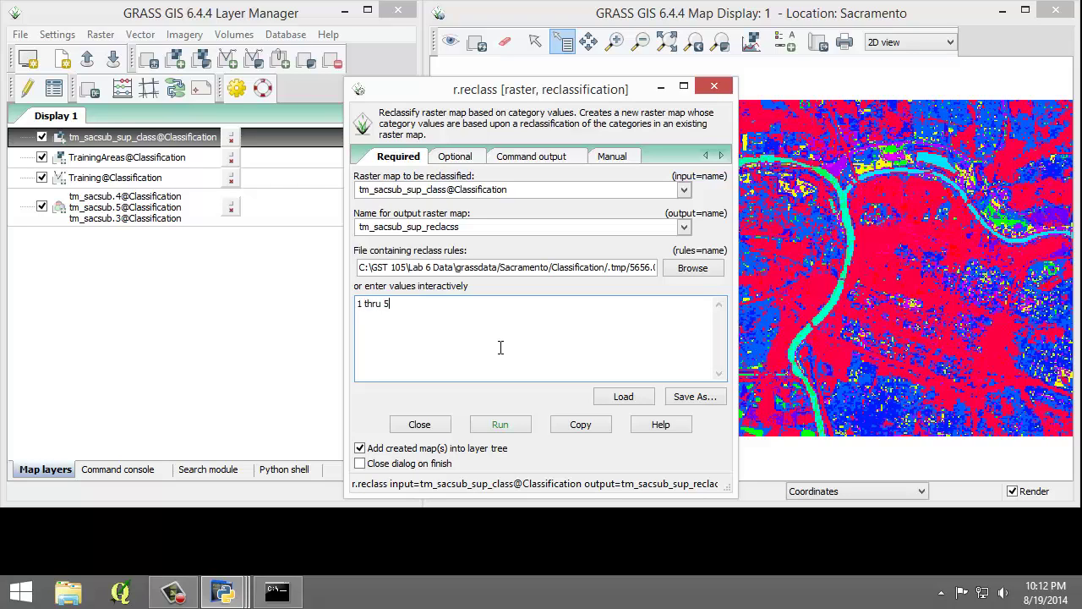
text( = 2 Agr)
text(iculture )
text(5 thru )
text(9 = )
text(1 Wate)
text(r)
key(Return)
text(10 thru 14)
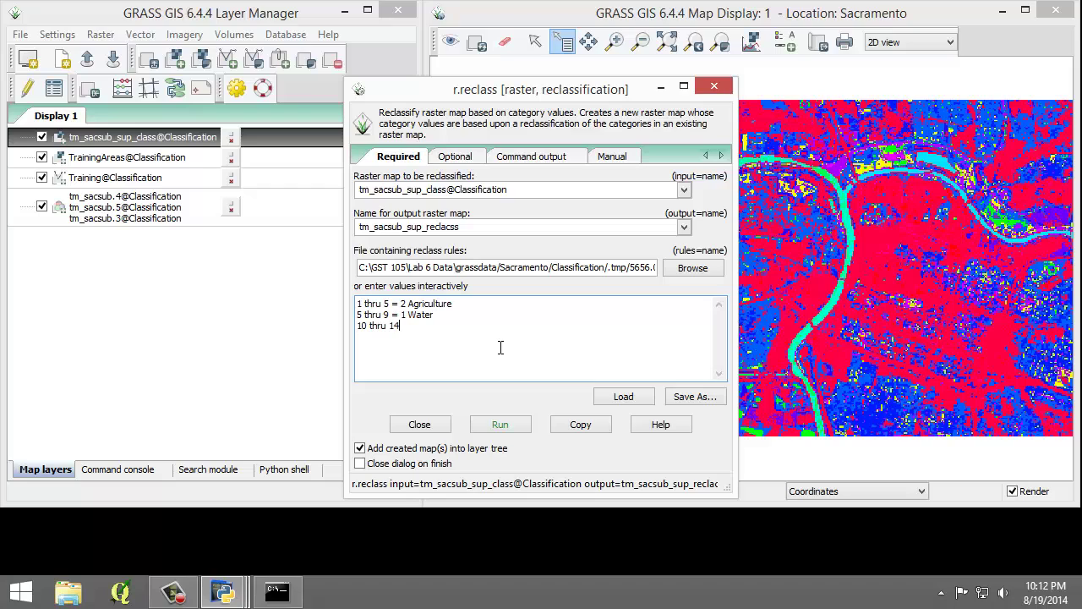
text( = 3 Grass)
key(Return)
text(15 thru 16)
text( = 4 Forest )
text(19 thru 23)
text( = )
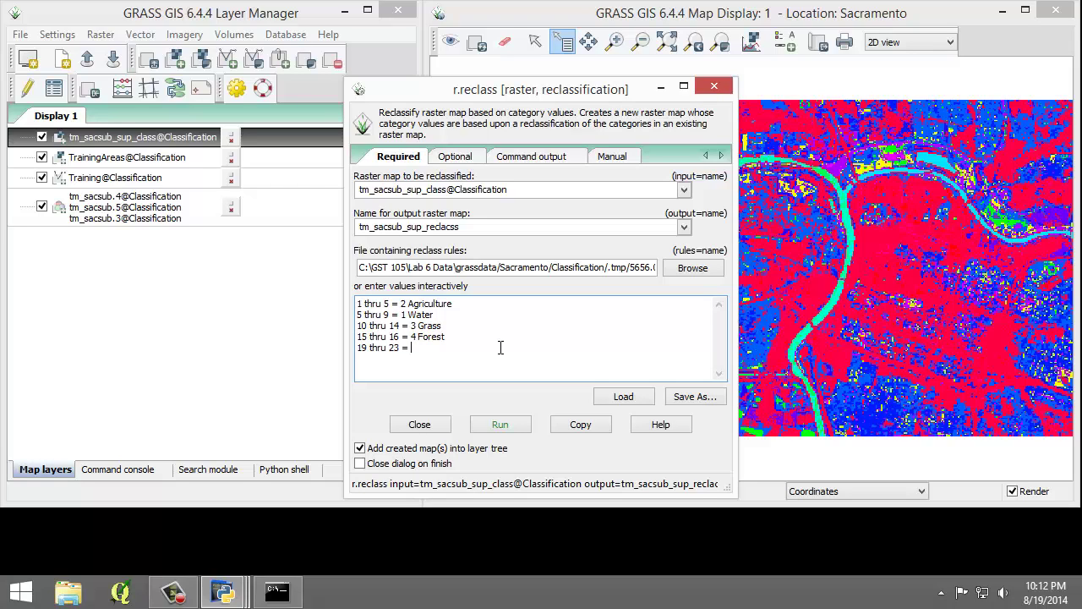
text(5 Urban)
Run the reclassification, then close the r.reclass window
click(498, 426)
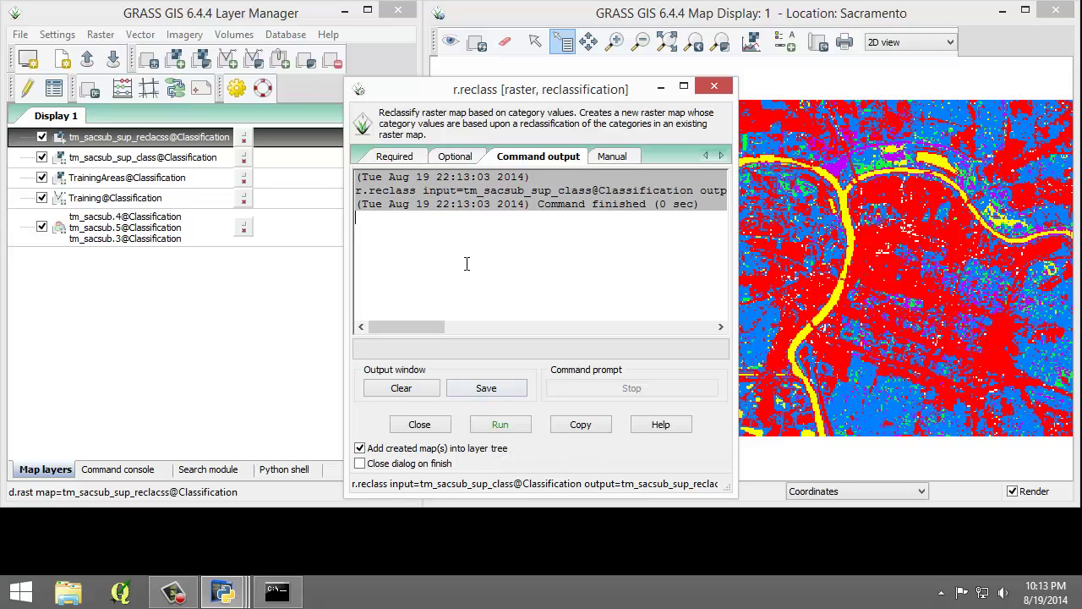
click(427, 428)
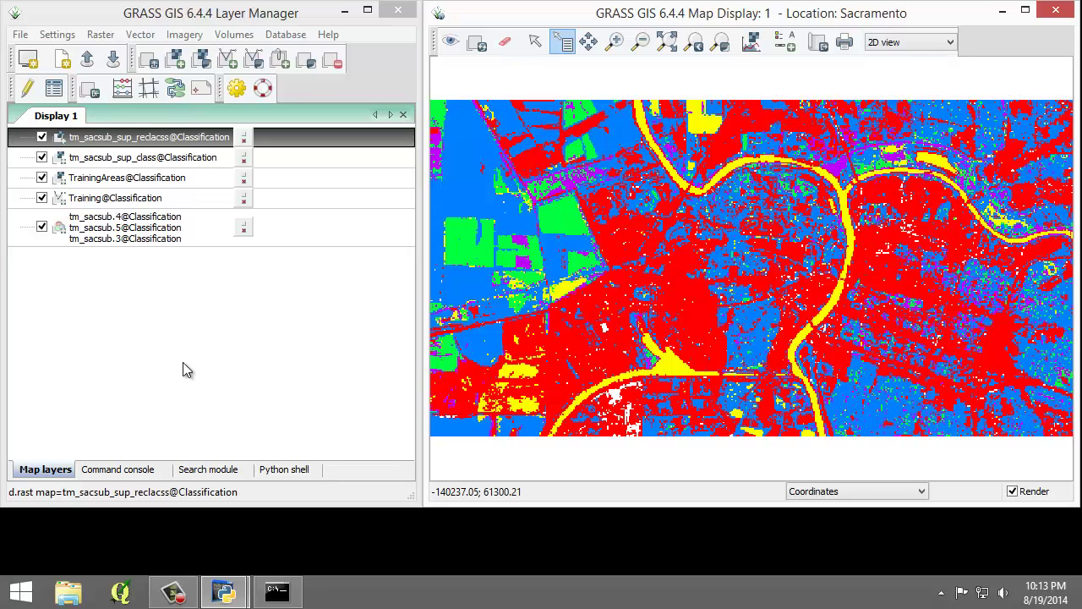
Select the tm_sacsub_sup_reclacss layer and query classes at two map locations
click(135, 157)
click(139, 138)
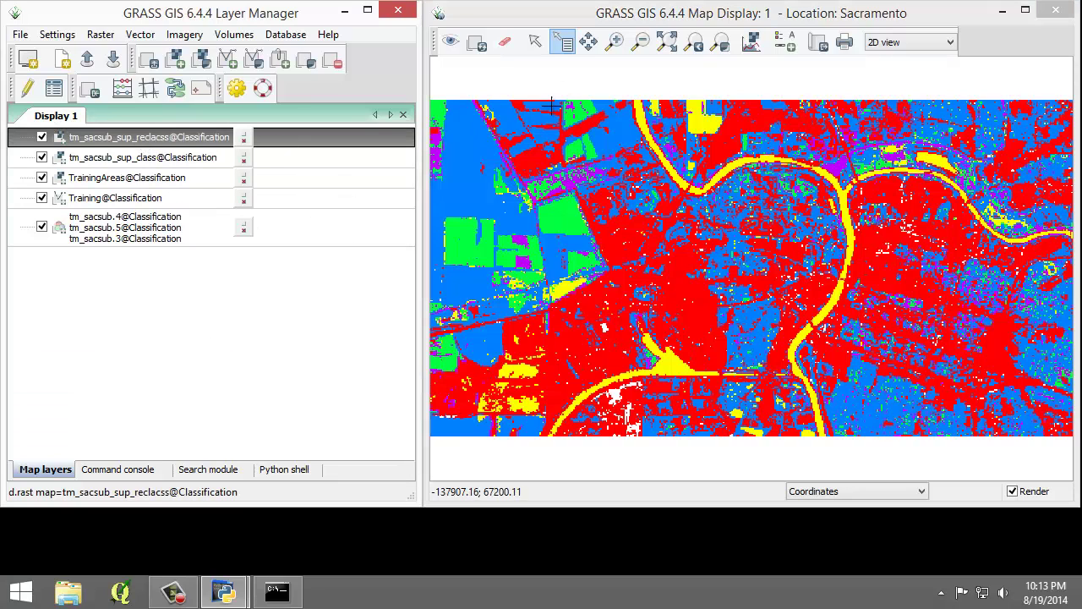
click(563, 43)
click(560, 215)
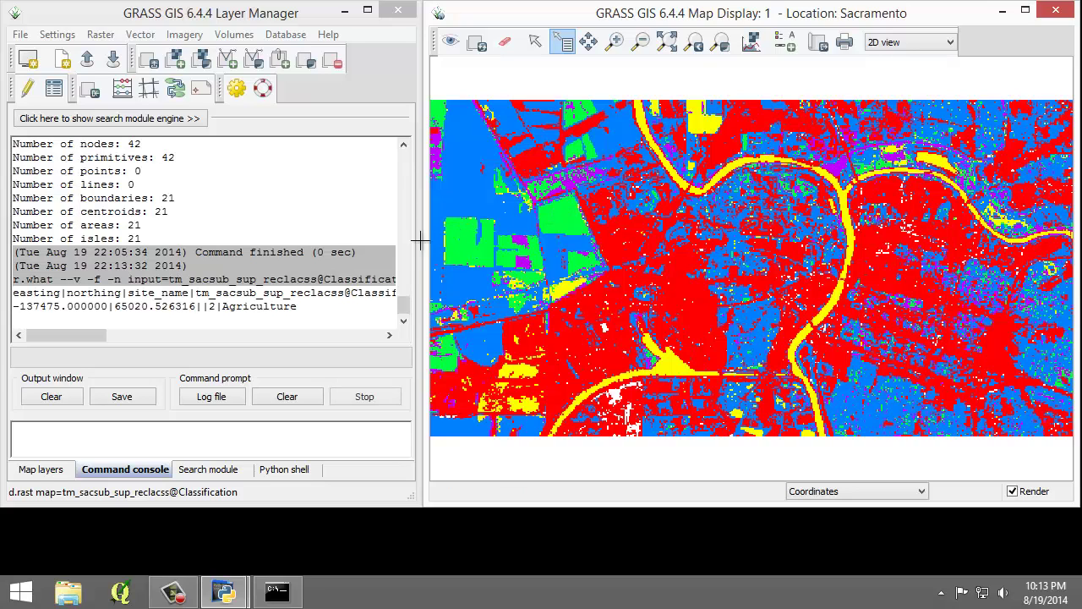
drag(210, 293, 303, 293)
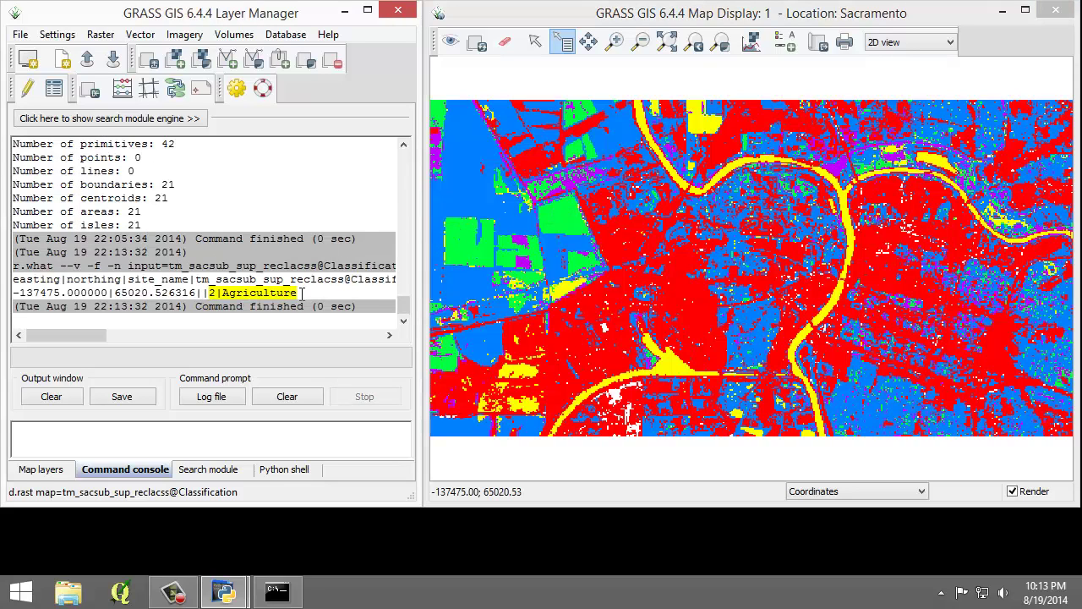
click(623, 338)
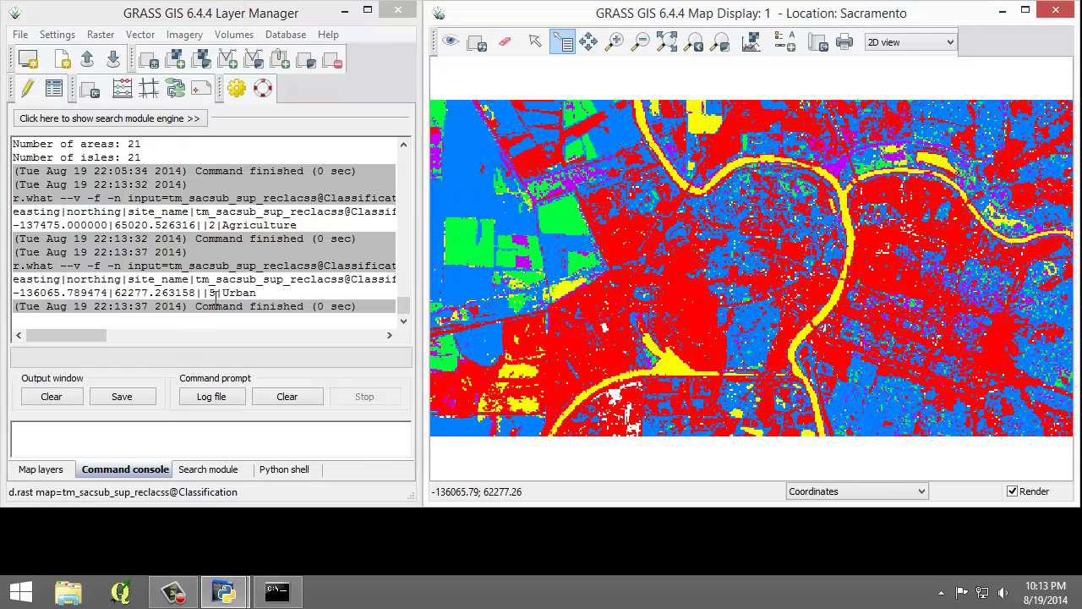
drag(210, 293, 302, 299)
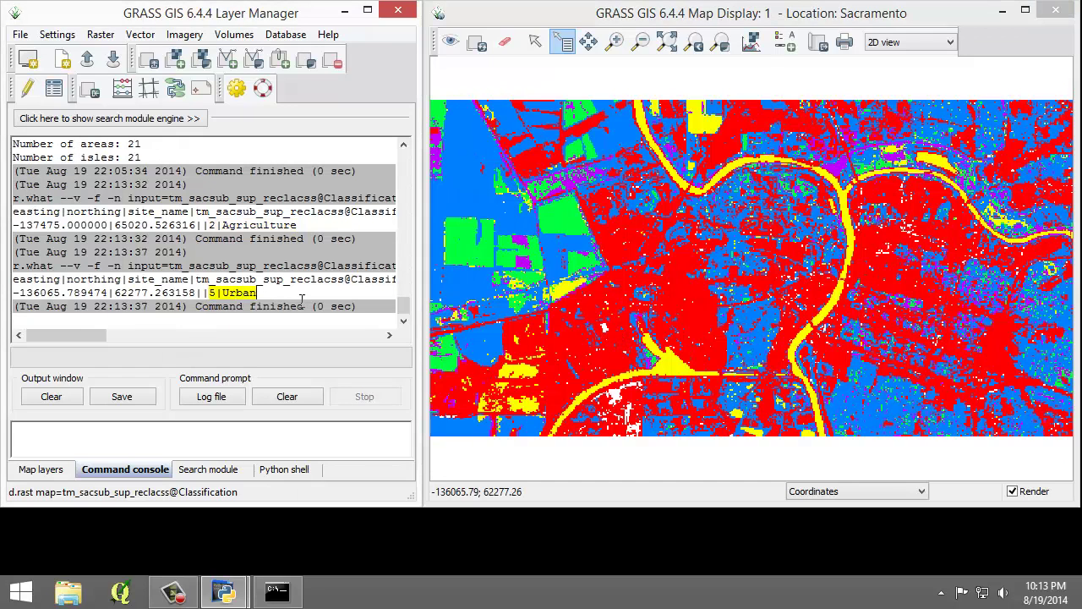
Query the river and highlight its '1|Water' result in the console
click(665, 360)
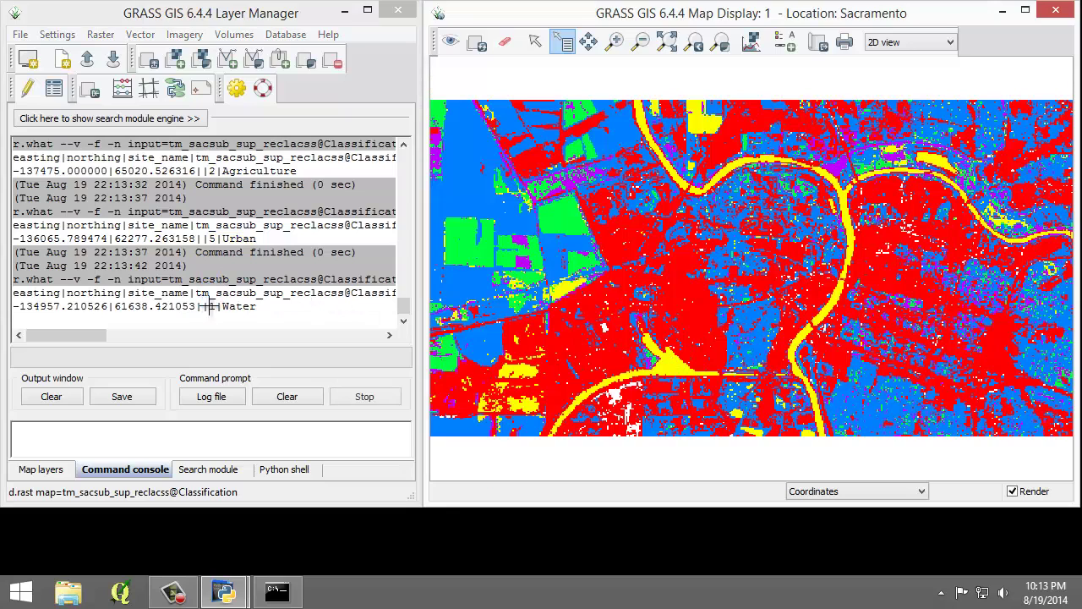
drag(209, 293, 309, 292)
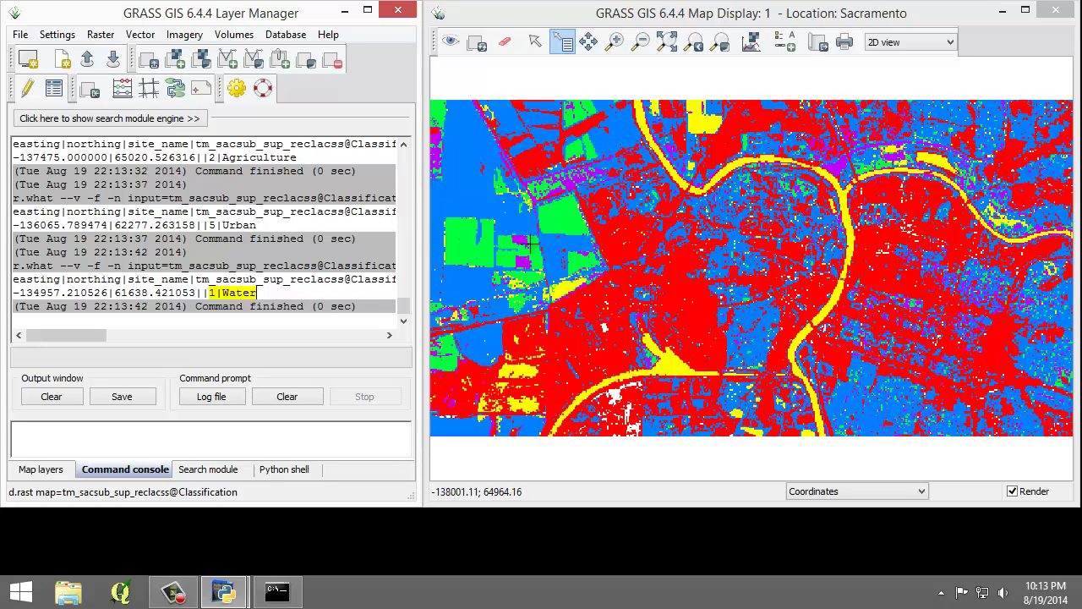
click(271, 292)
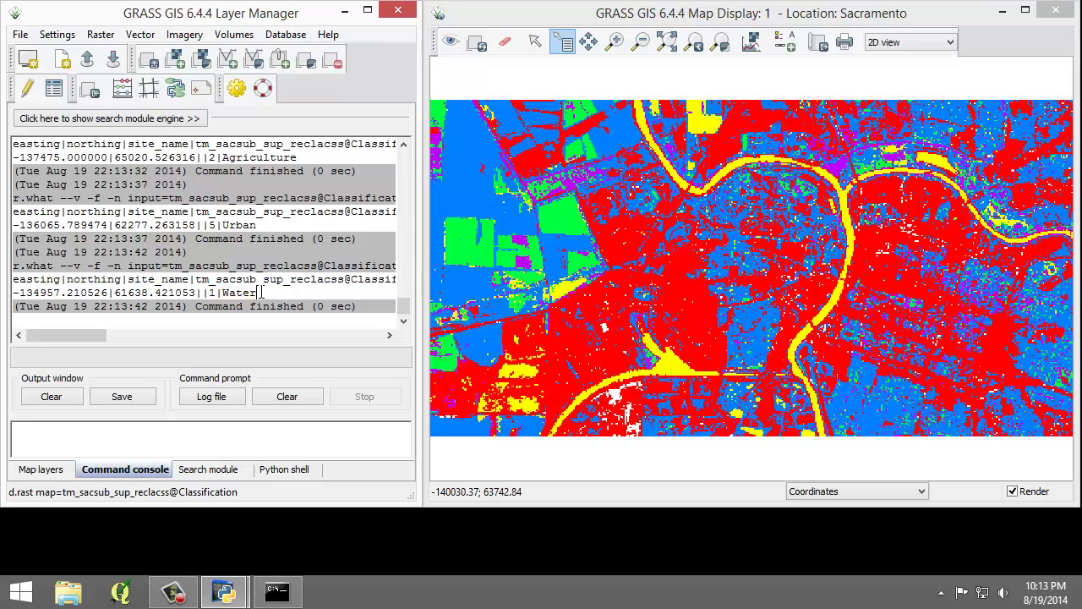
drag(262, 293, 222, 294)
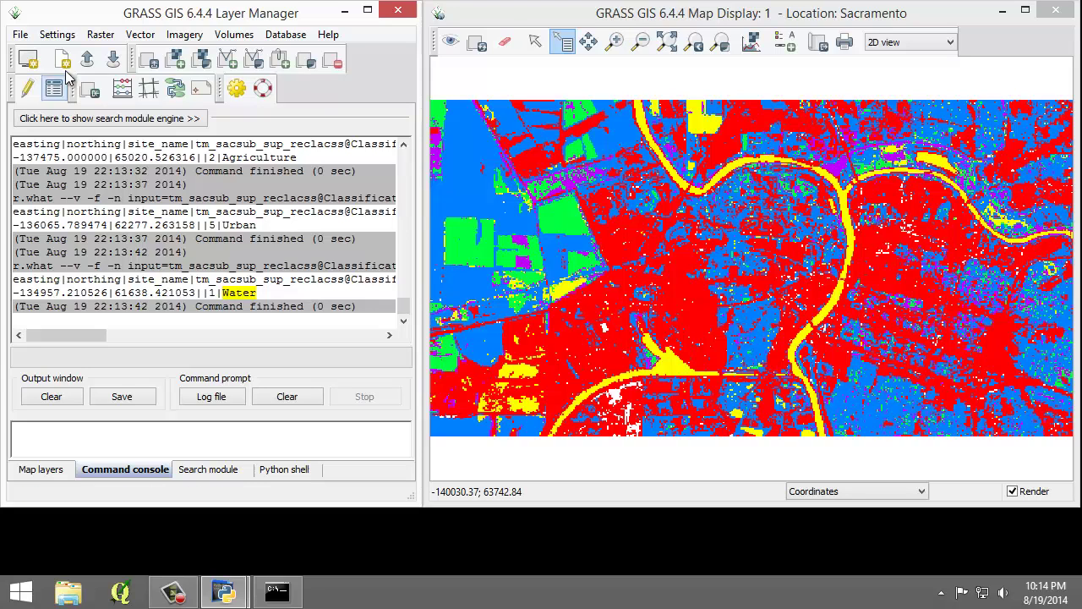
Open the Color tables [r.colors] tool and skim its manual page
click(101, 35)
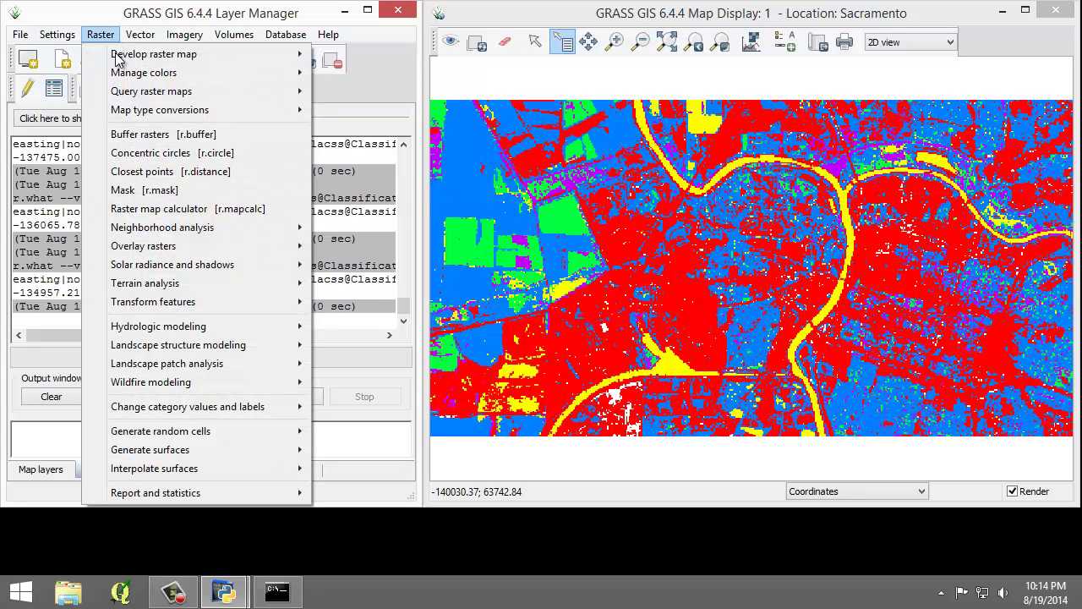
mouse_move(137, 78)
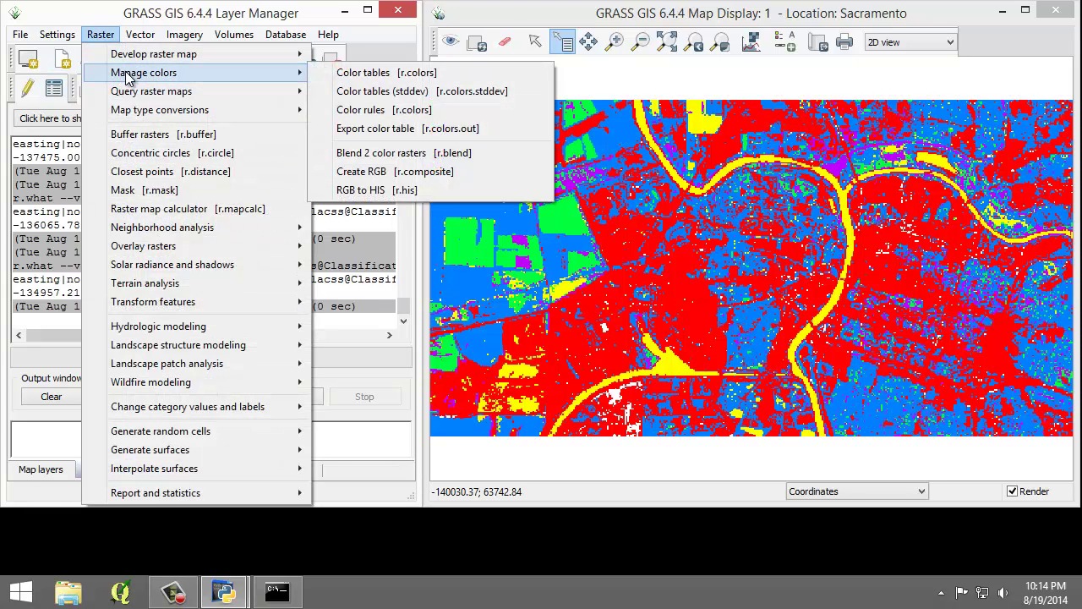
click(357, 72)
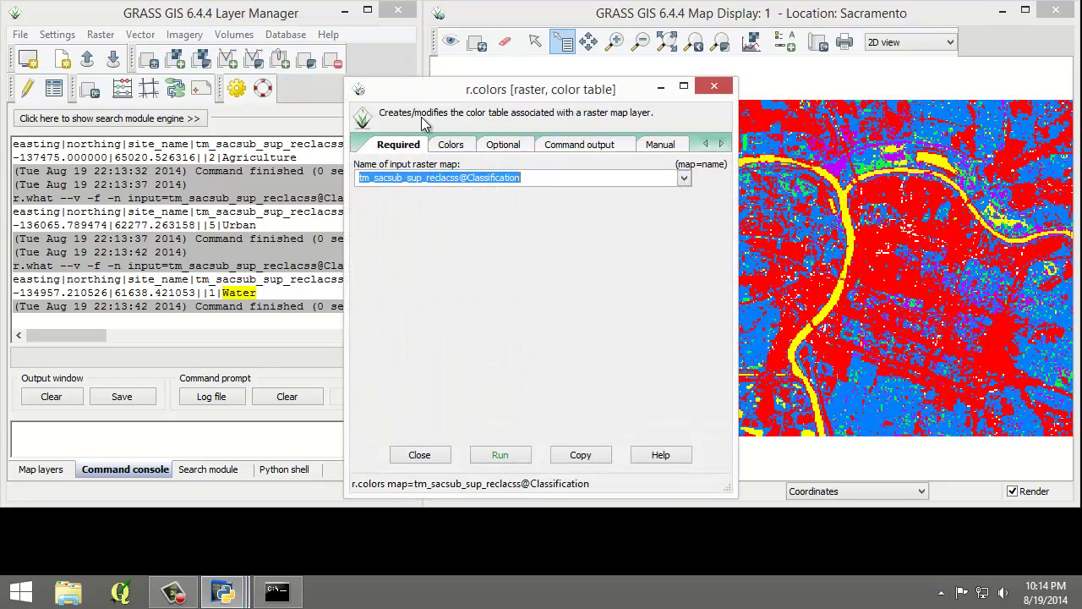
click(653, 146)
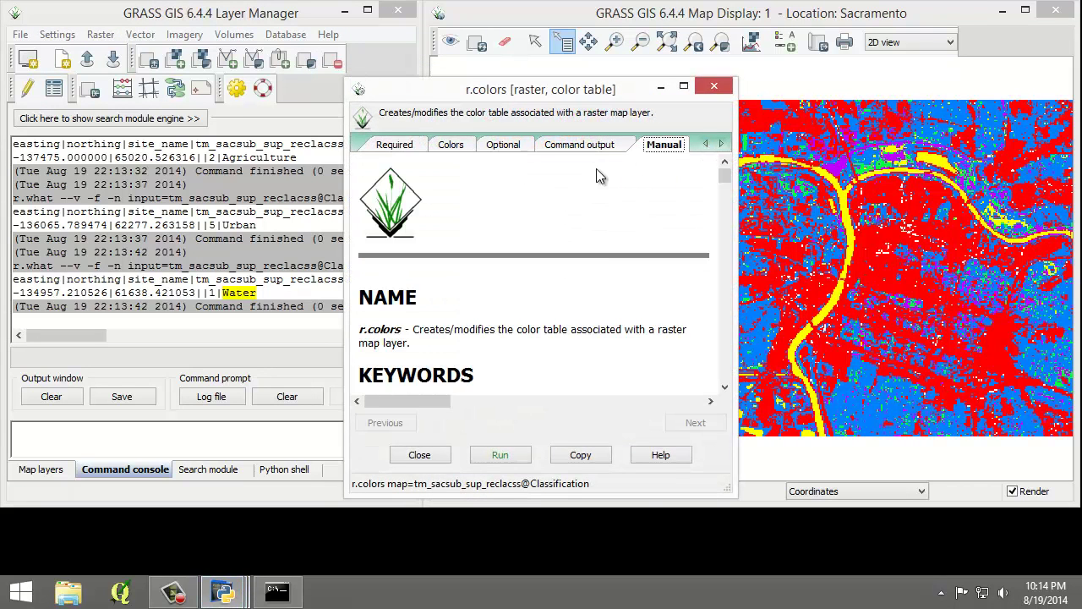
scroll(529, 288, down, 4)
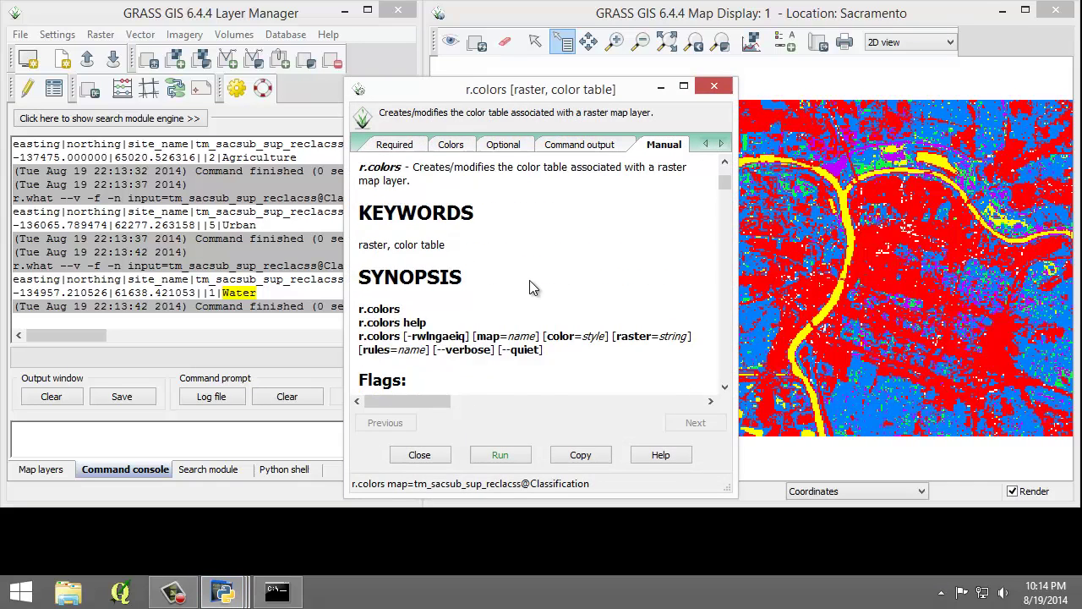
scroll(530, 288, up, 4)
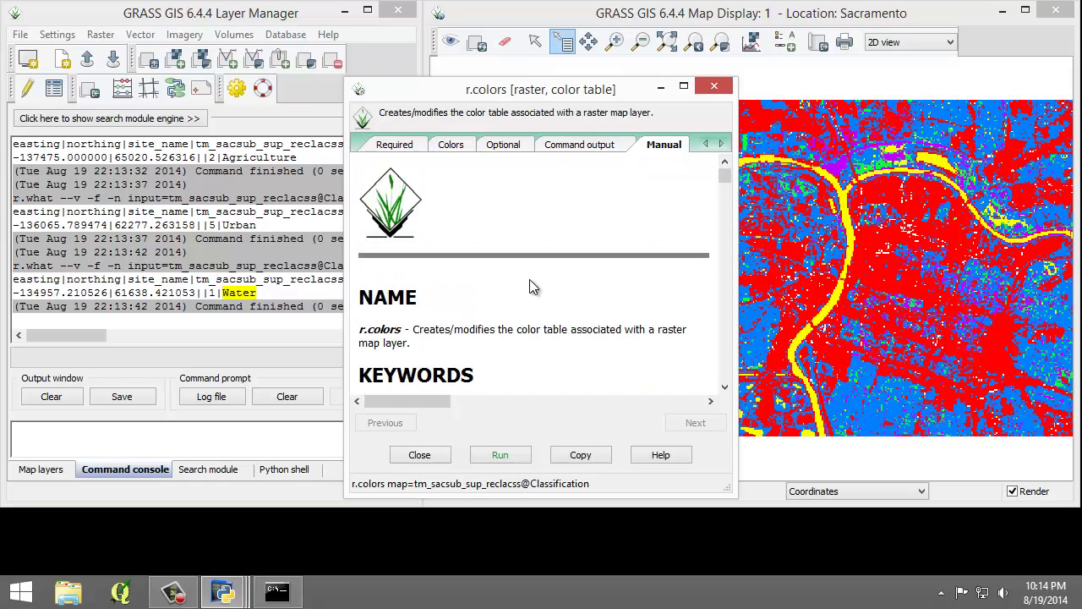
Set tm_sacsub_sup_reclacss as the r.colors input map
click(406, 148)
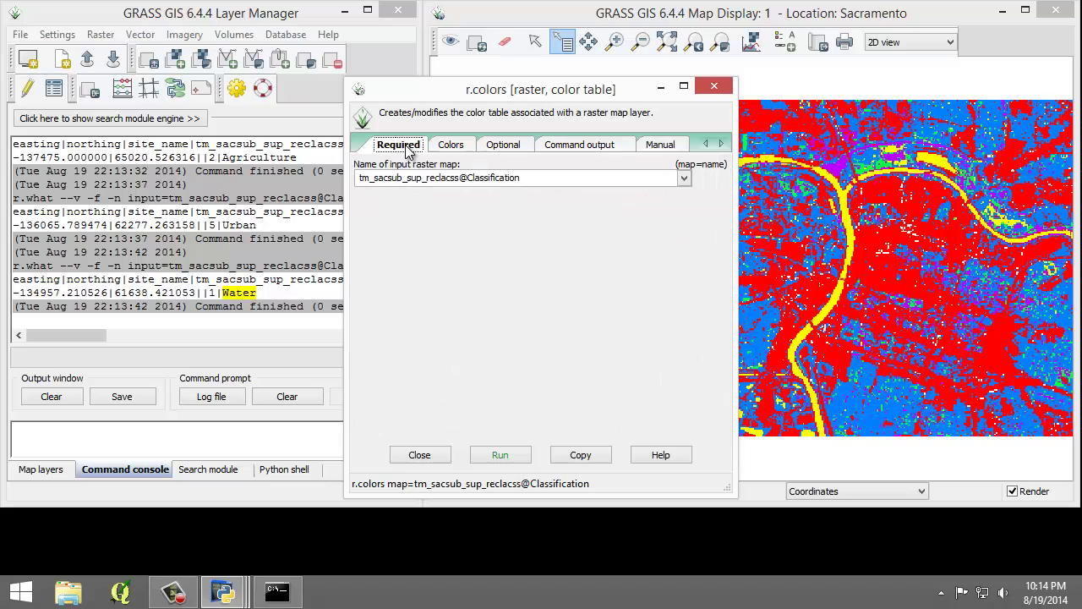
click(683, 178)
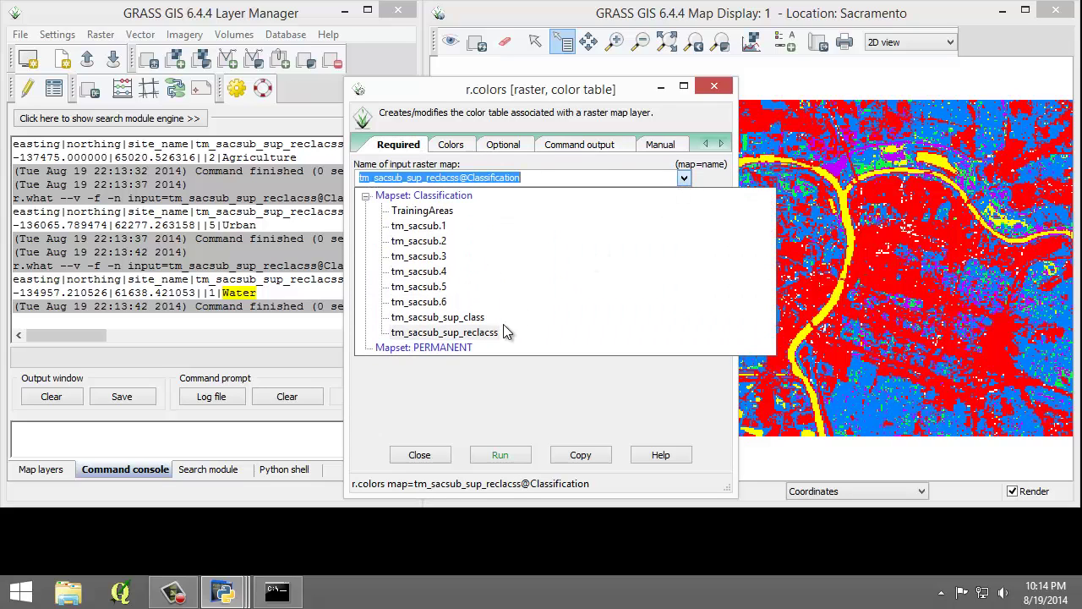
click(490, 331)
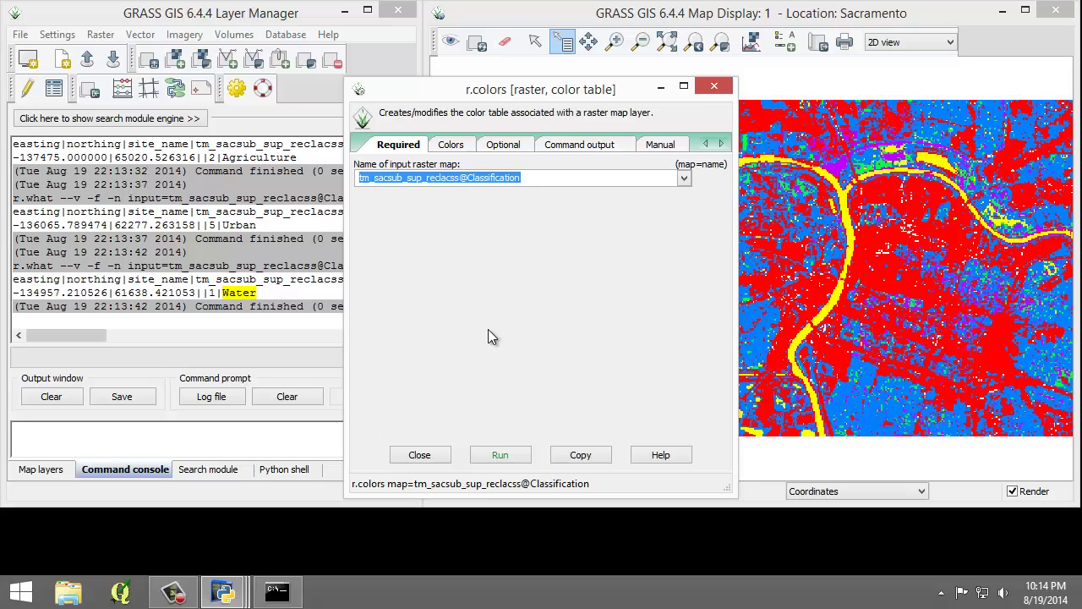
Type colour rules 1 blue, 2 252:252:158, 3 138:239:21, 4 71:123:11, 5 grey
click(455, 143)
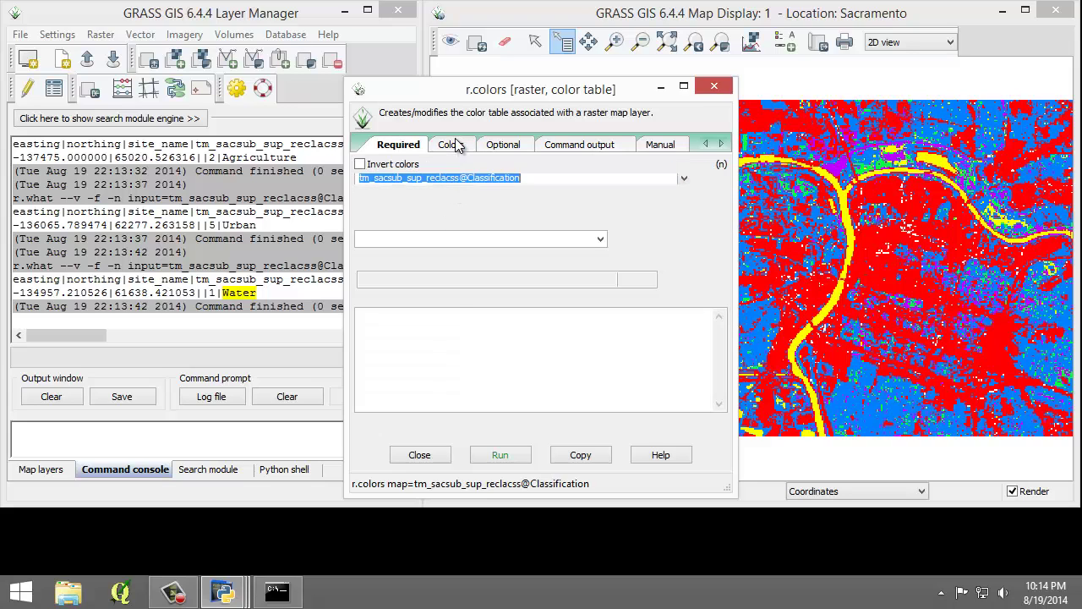
click(437, 329)
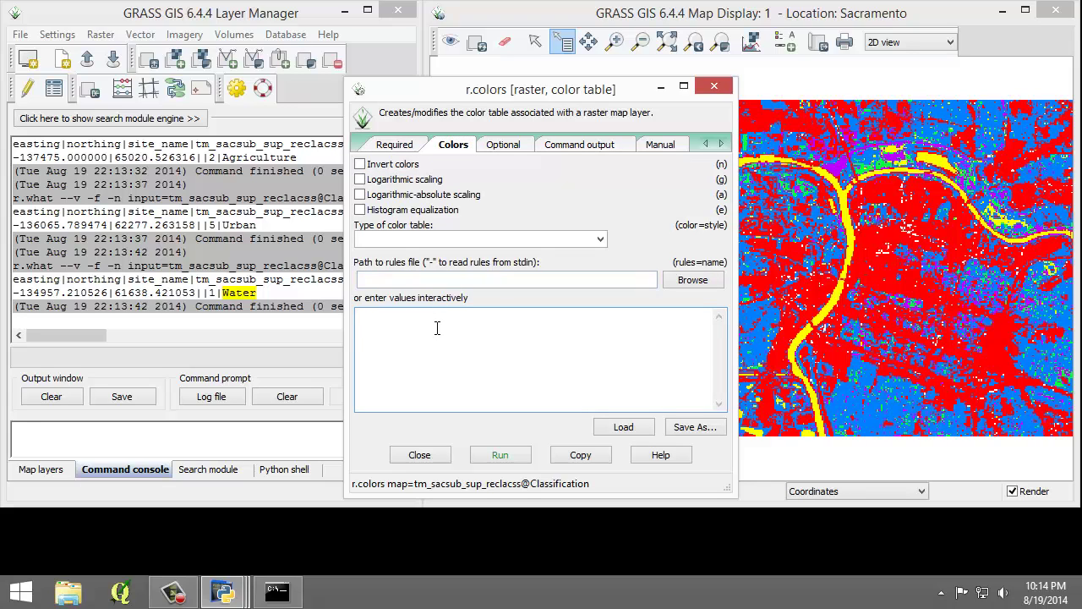
text(1 blue)
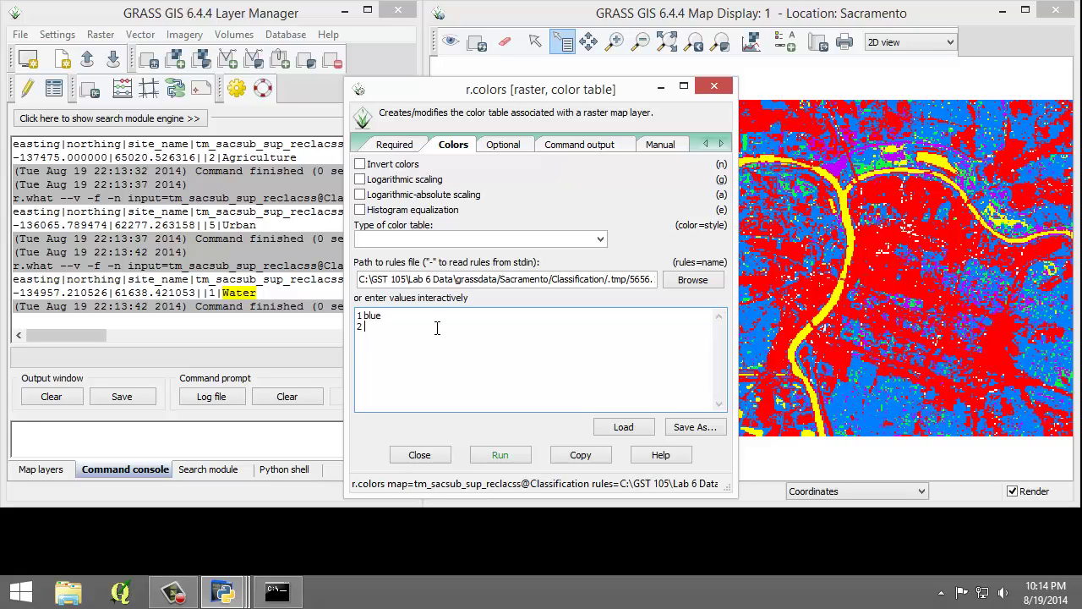
text( 2 252)
text(:252)
text(:158 )
text(3)
text( 138)
text(:)
text(239)
text(:)
text(21)
key(Return)
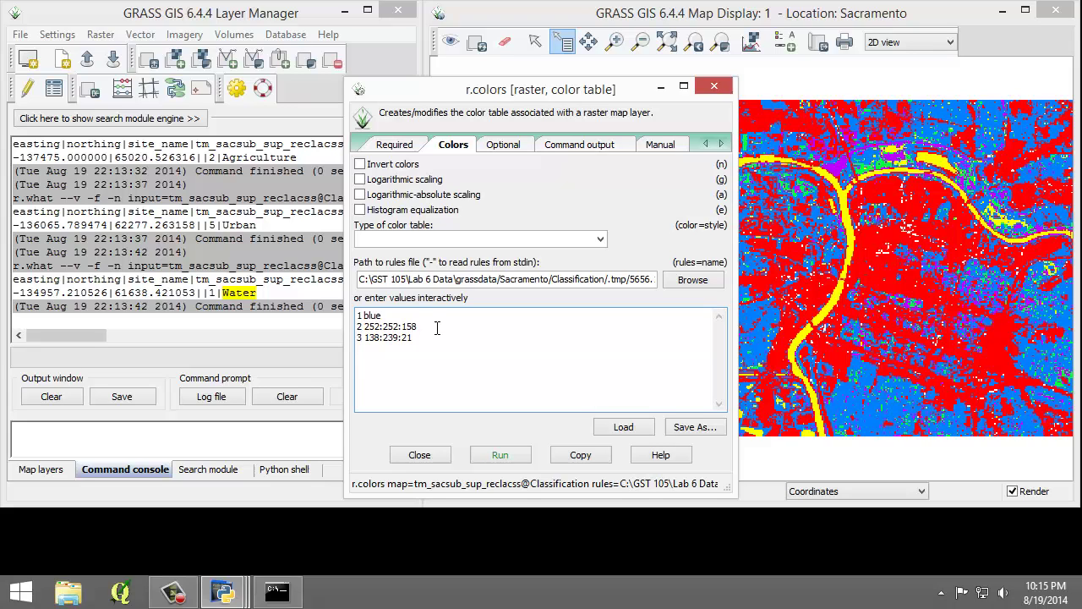
text(4 71:123:11)
key(Return)
text(5 grey)
Run r.colors to apply the colour table, then close the tool
click(500, 454)
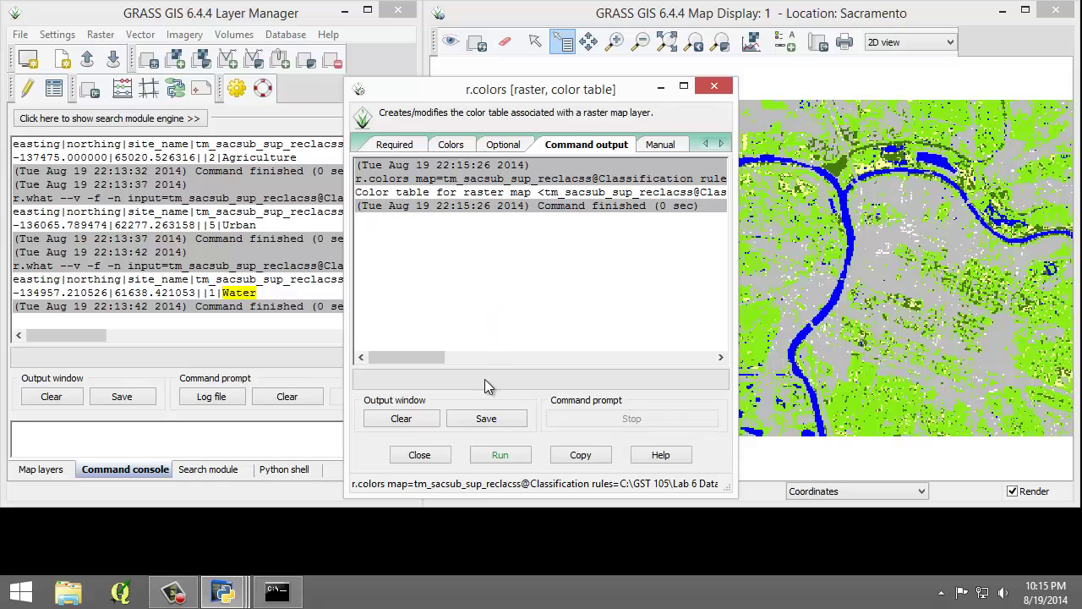
click(425, 457)
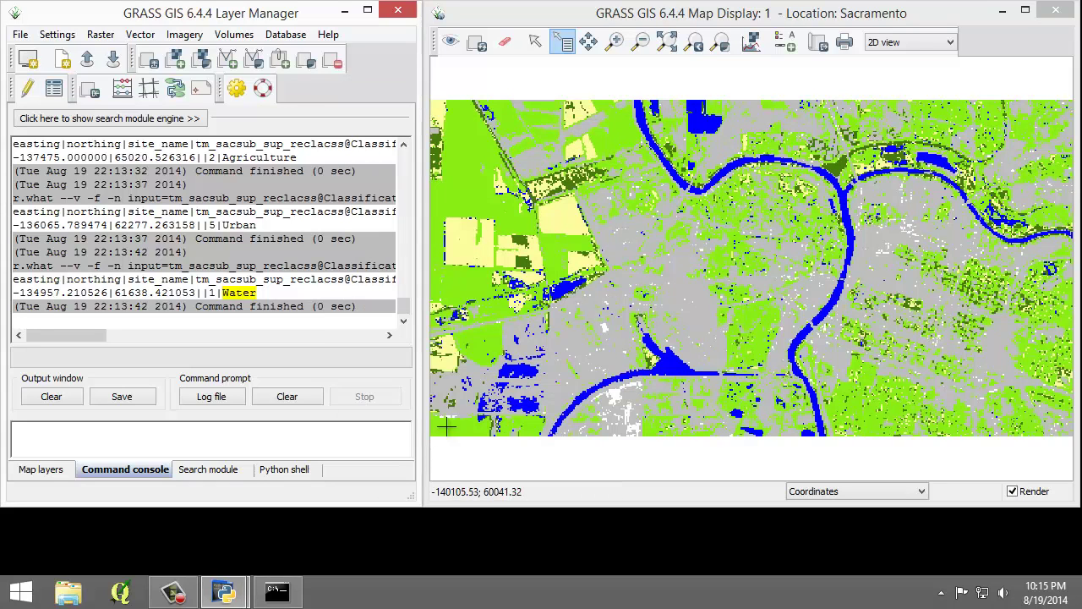